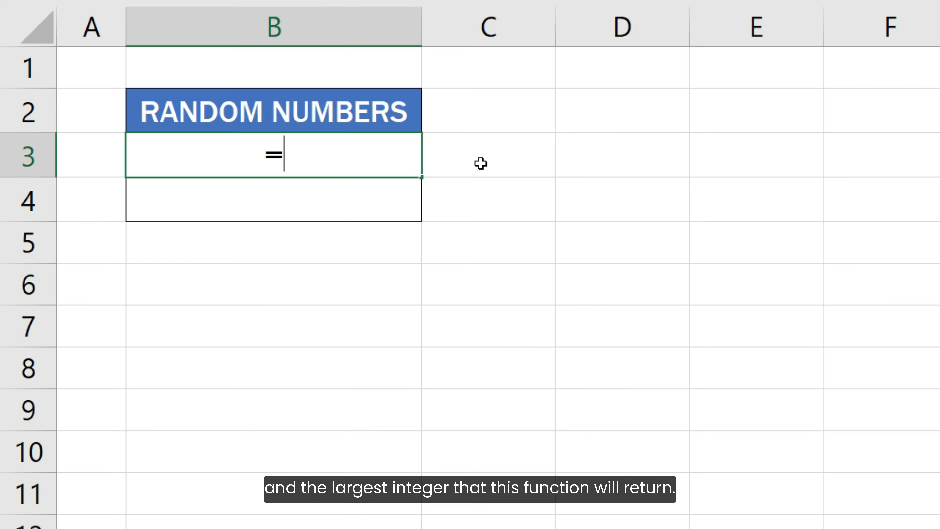
Enter the formula =RANDBETWEEN(1, 10) in cell B3 under RANDOM NUMBERS.
{"action": "type", "text": "RAND"}
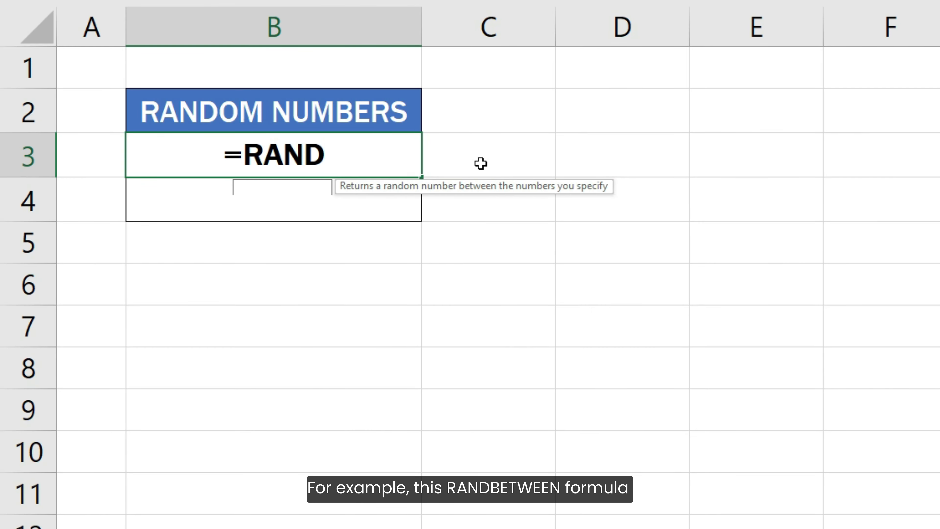
{"action": "type", "text": "BETWEEN(1"}
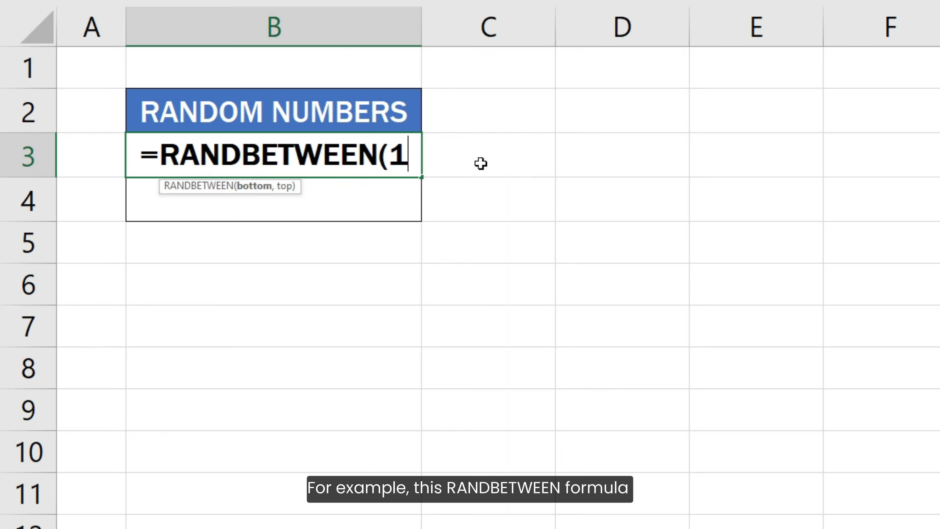
{"action": "type", "text": ", 10)"}
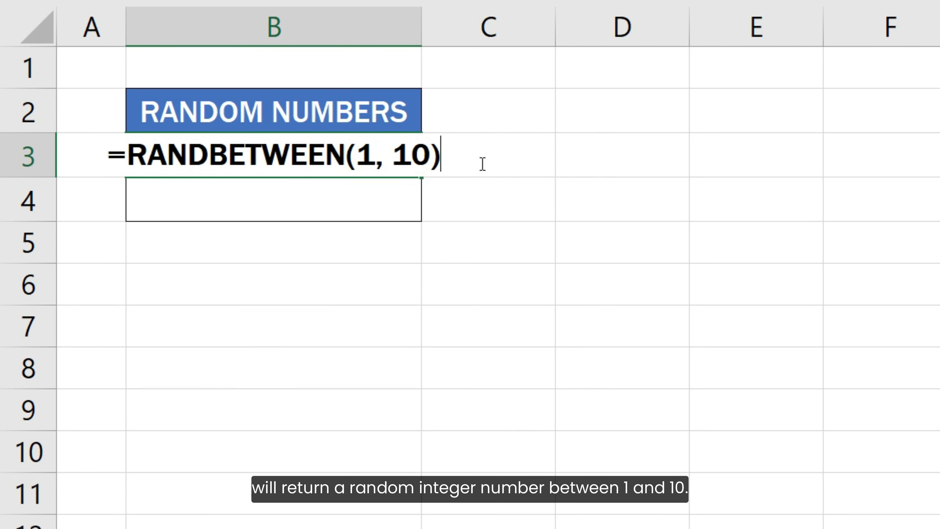
{"action": "key", "text": "Return"}
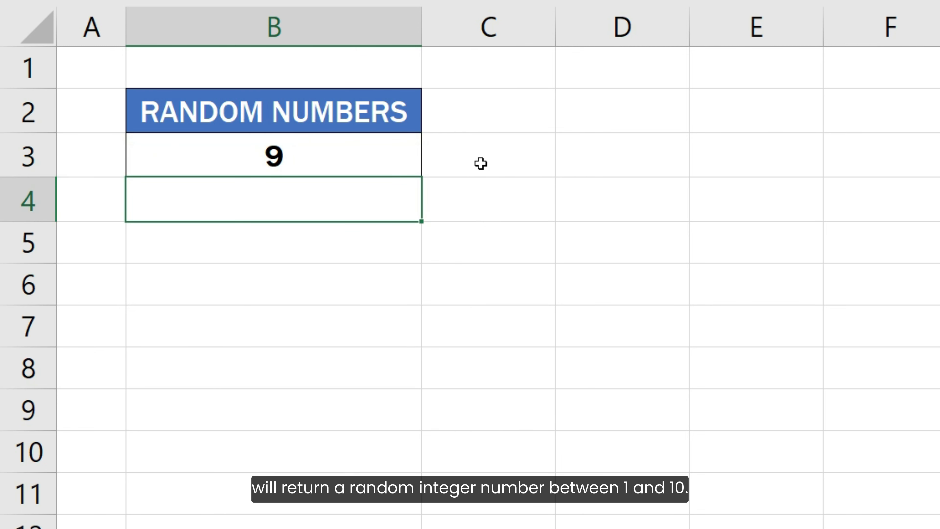
Enter the formula =RANDBETWEEN(50, 100) in cell B4.
{"action": "type", "text": "=RANDB"}
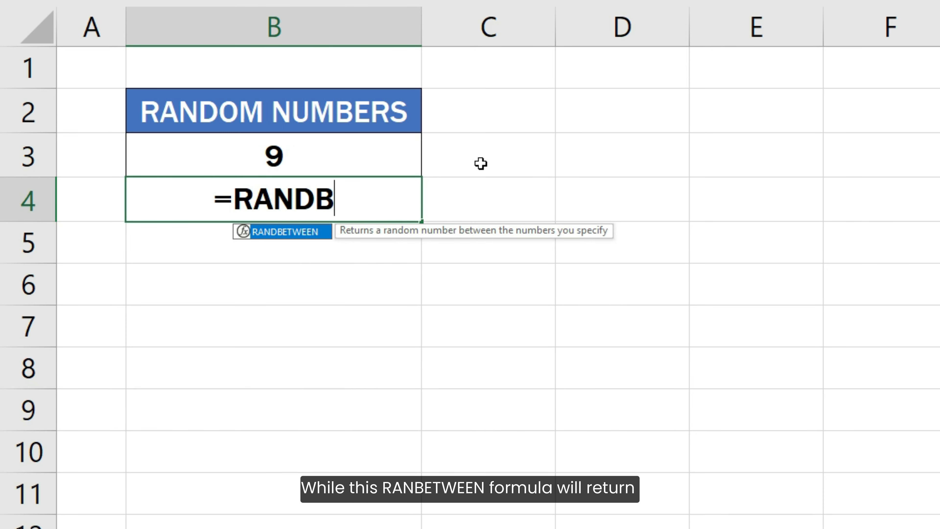
{"action": "type", "text": "ETWEEN(50, 100)"}
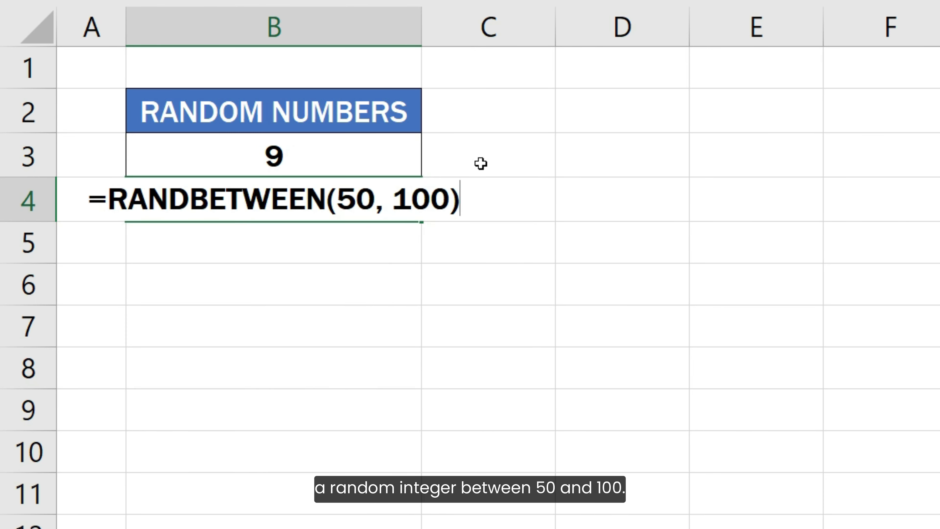
{"action": "key", "text": "Return"}
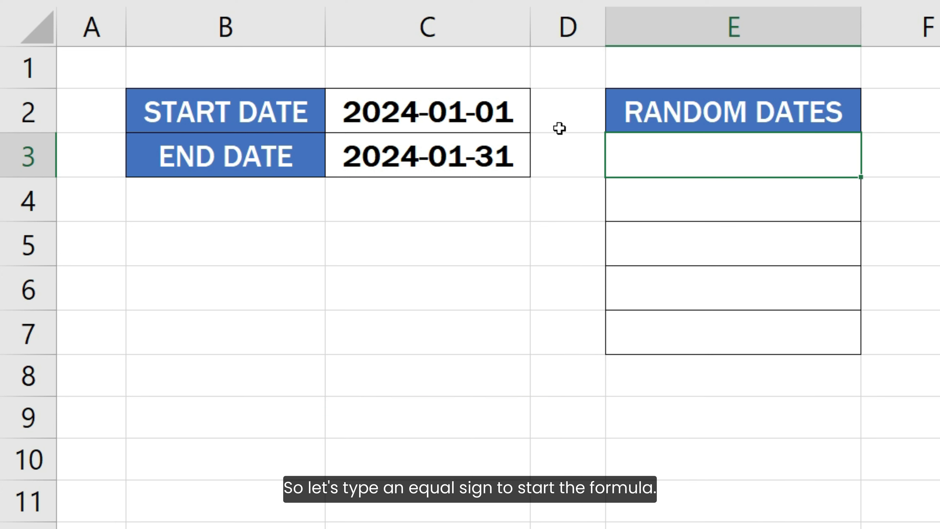
Enter =RANDBETWEEN(C2, C3) in cell E3, using the start date and end date cells as arguments.
{"action": "key", "text": "F2"}
{"action": "type", "text": "=R"}
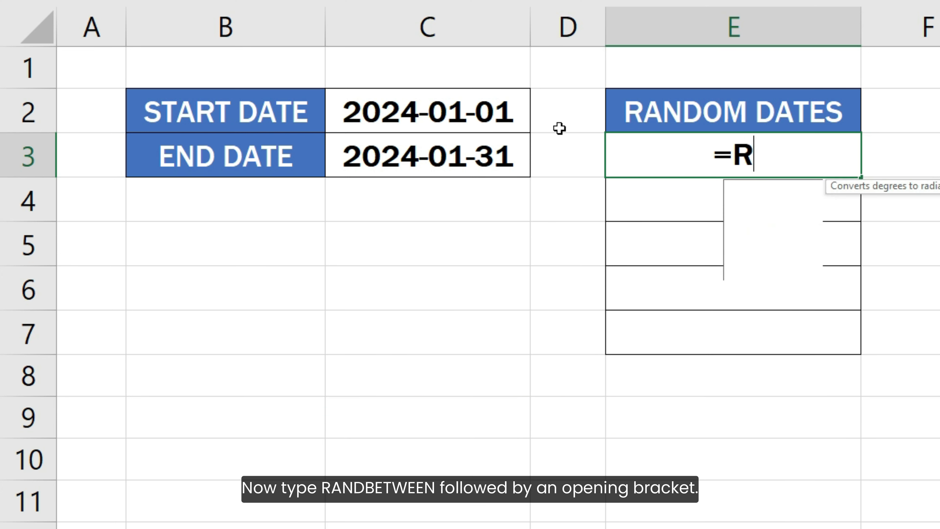
{"action": "type", "text": "ANDBETWEE"}
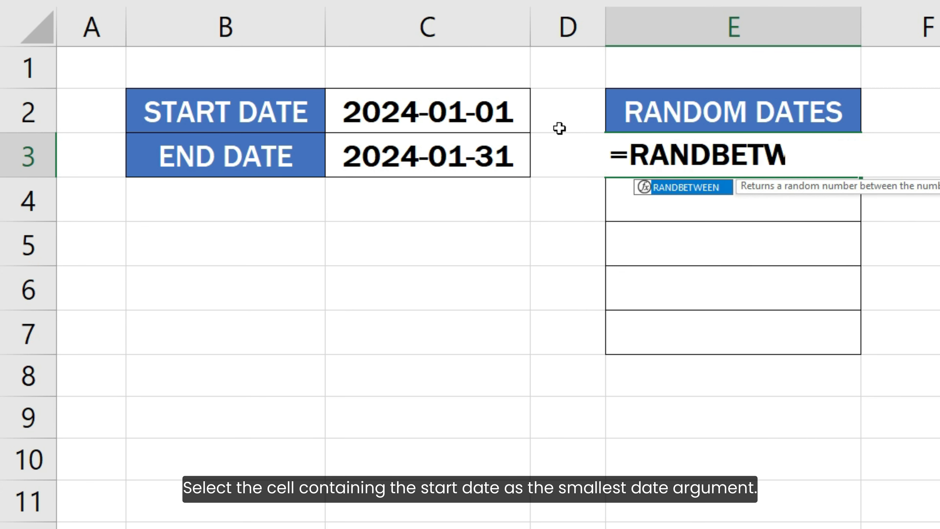
{"action": "type", "text": "EEN("}
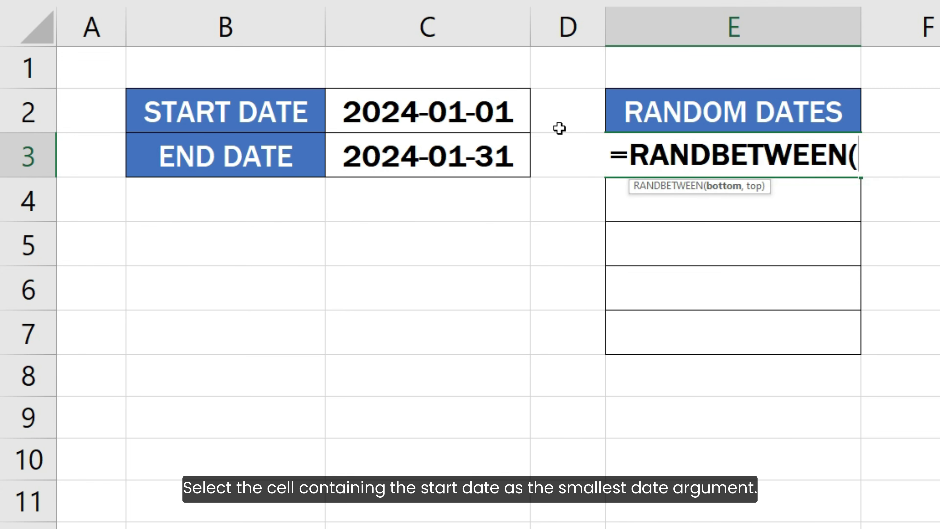
{"action": "left_click", "coordinate": [512, 119]}
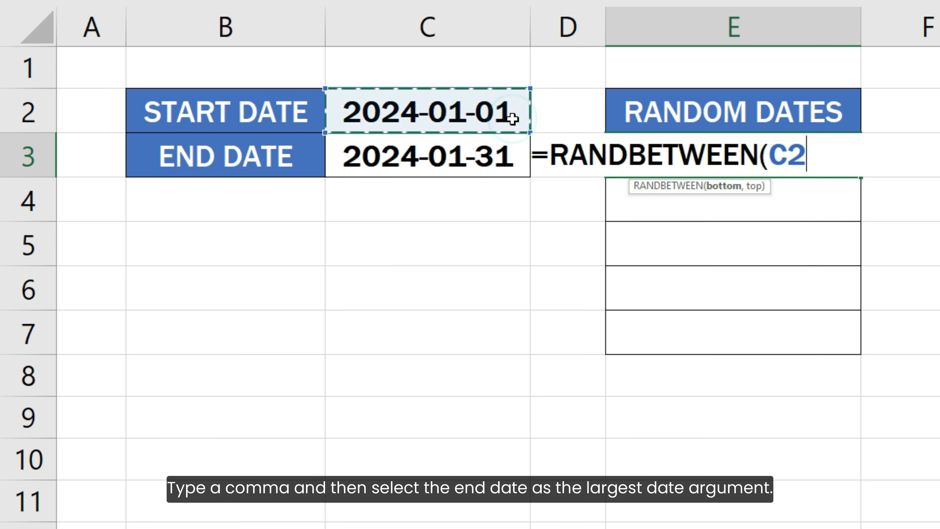
{"action": "type", "text": ","}
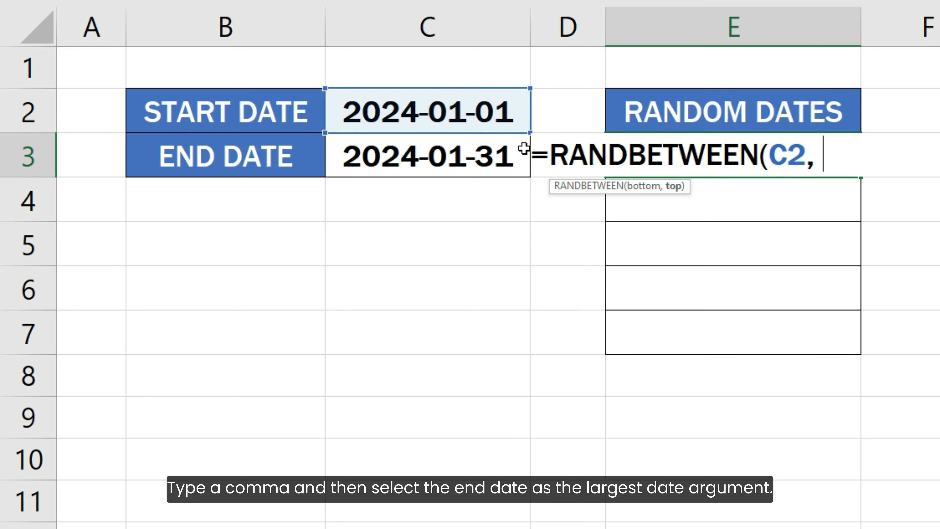
{"action": "left_click", "coordinate": [524, 148]}
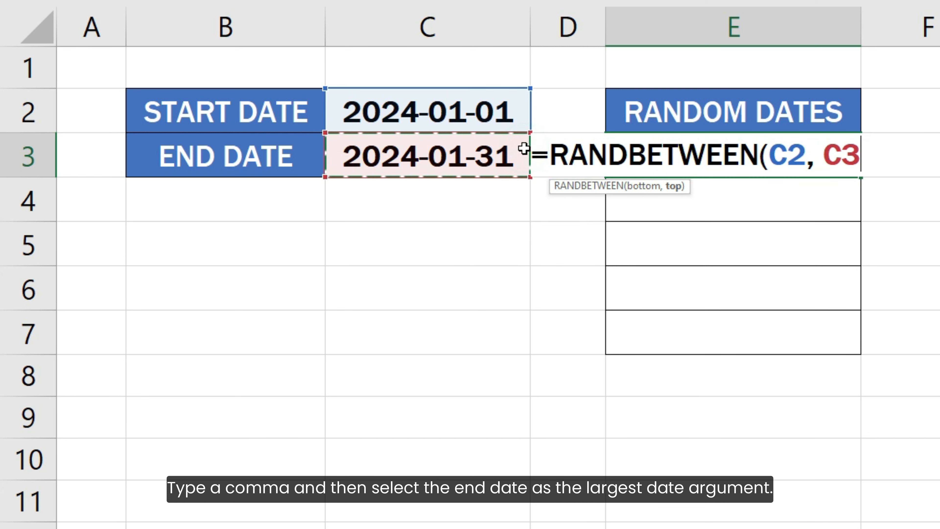
{"action": "type", "text": ")"}
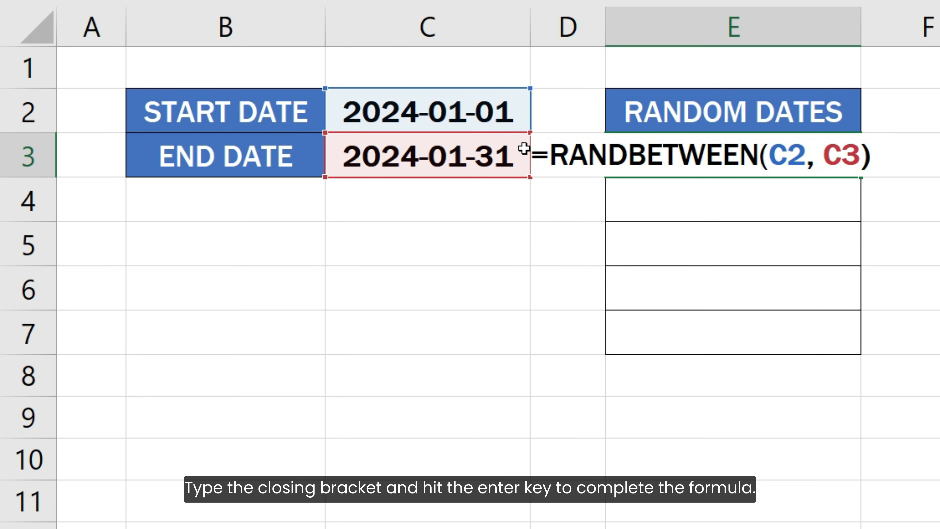
{"action": "key", "text": "Return"}
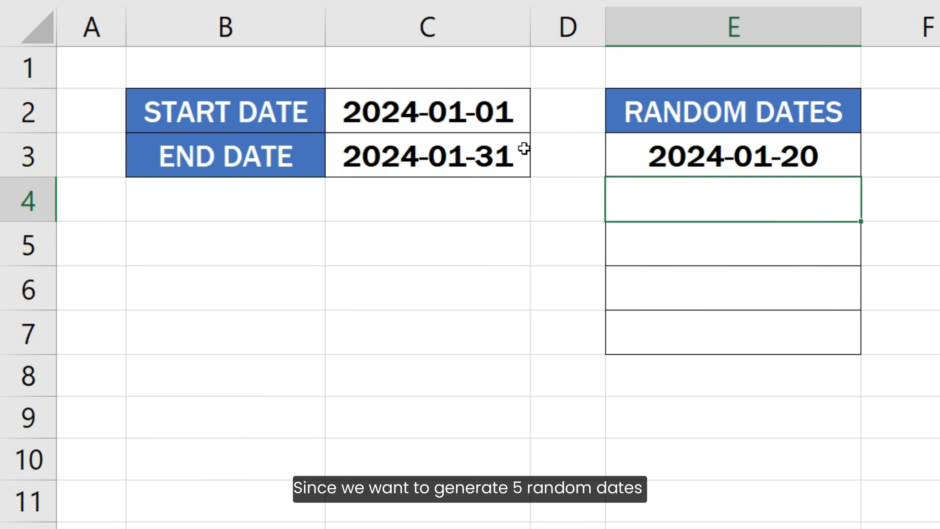
Make both references in the E3 formula absolute so it reads =RANDBETWEEN($C$2, $C$3).
{"action": "key", "text": "Up"}
{"action": "key", "text": "F2"}
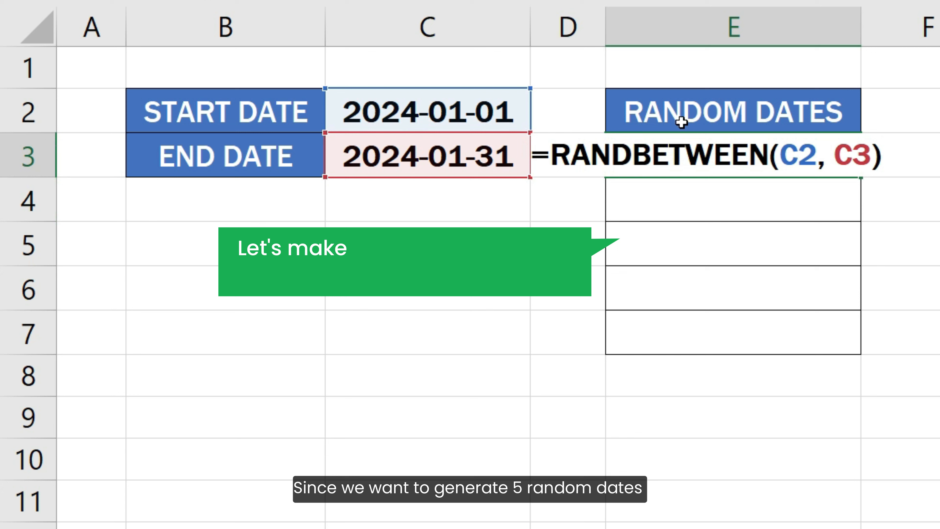
{"action": "left_click", "coordinate": [788, 160]}
{"action": "key", "text": "Right"}
{"action": "key", "text": "Left"}
{"action": "type", "text": "$"}
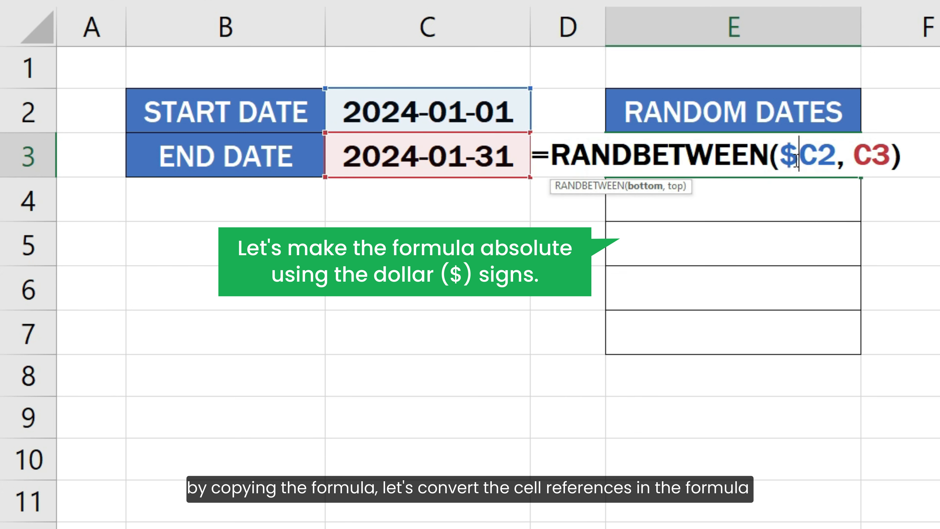
{"action": "key", "text": "Right"}
{"action": "type", "text": "$"}
{"action": "left_click", "coordinate": [870, 156]}
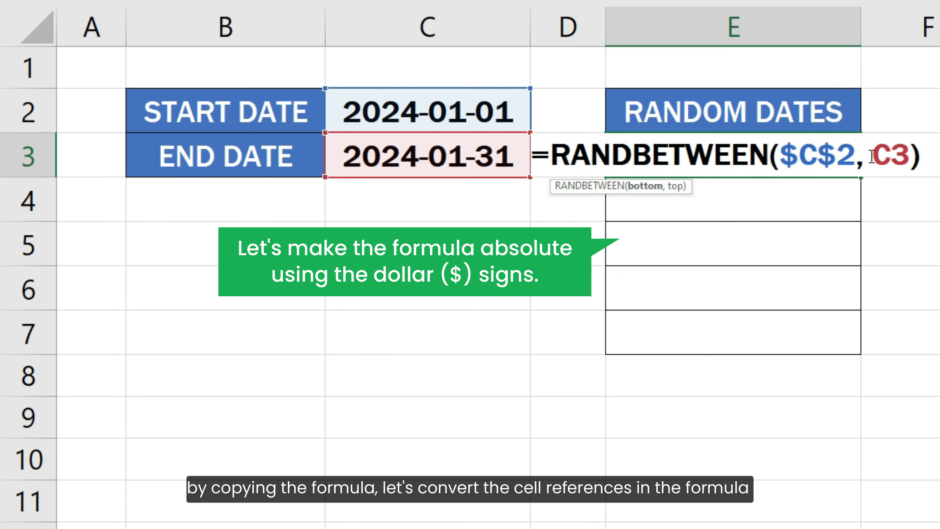
{"action": "type", "text": "$"}
{"action": "left_click", "coordinate": [720, 156]}
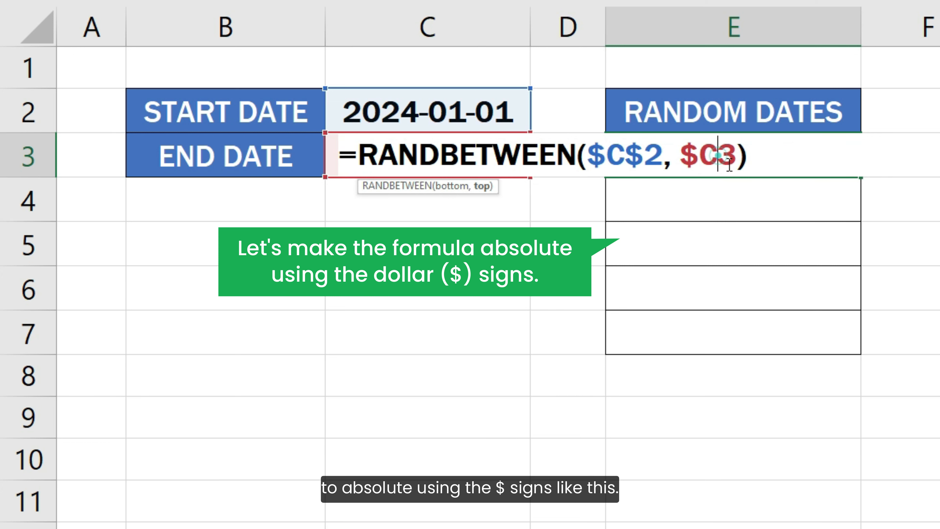
{"action": "type", "text": "$"}
{"action": "left_click", "coordinate": [787, 156]}
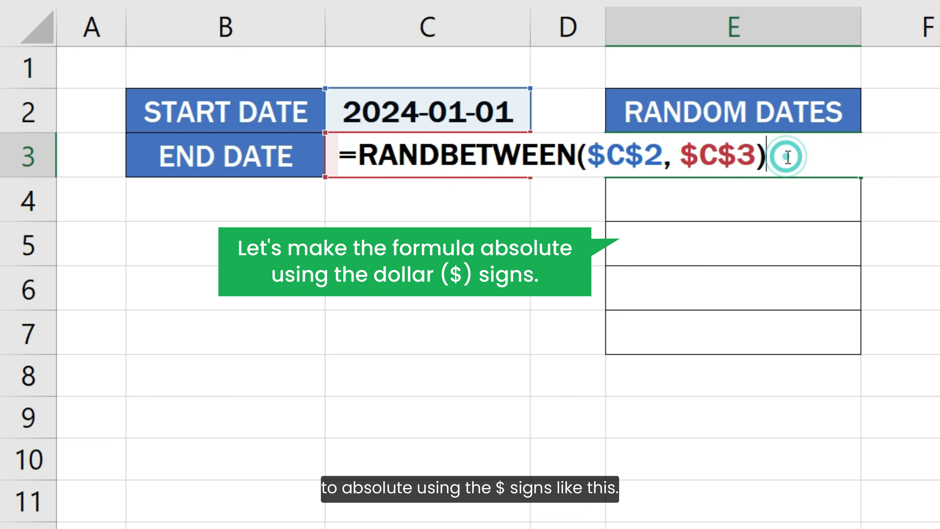
{"action": "key", "text": "Return"}
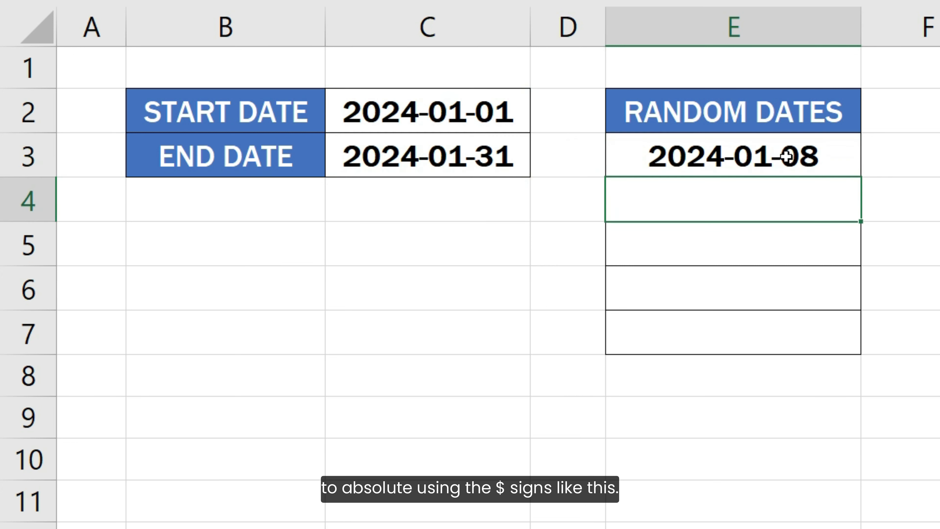
Copy the random date formula from E3 down through E7.
{"action": "left_click", "coordinate": [782, 153]}
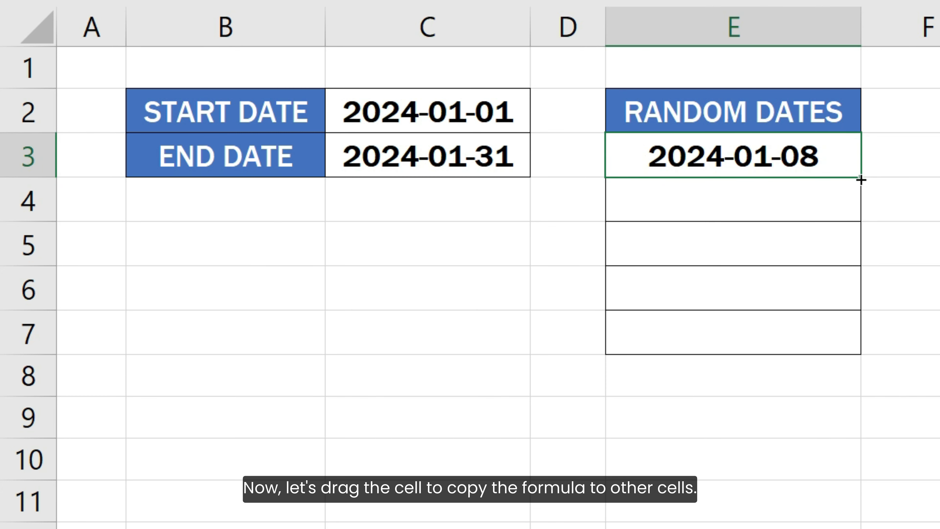
{"action": "left_click_drag", "start_coordinate": [859, 178], "coordinate": [847, 347]}
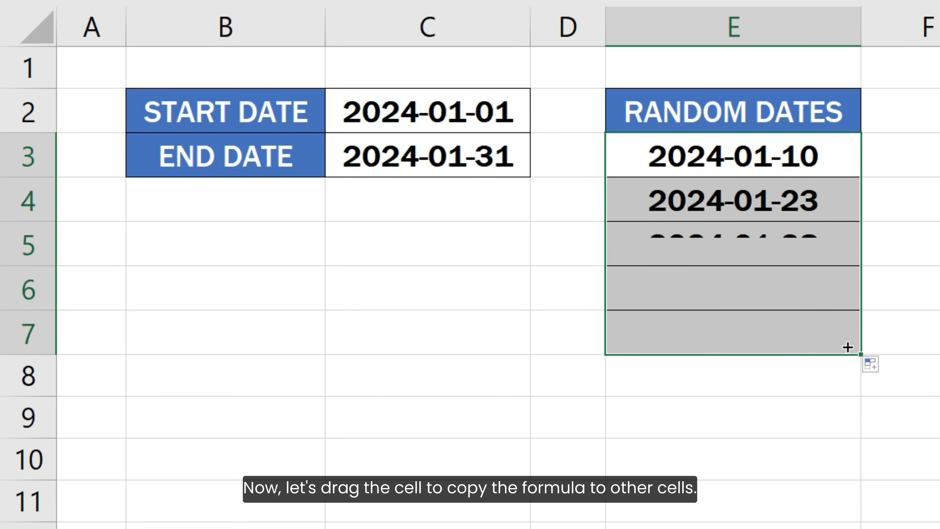
{"action": "left_click", "coordinate": [896, 336]}
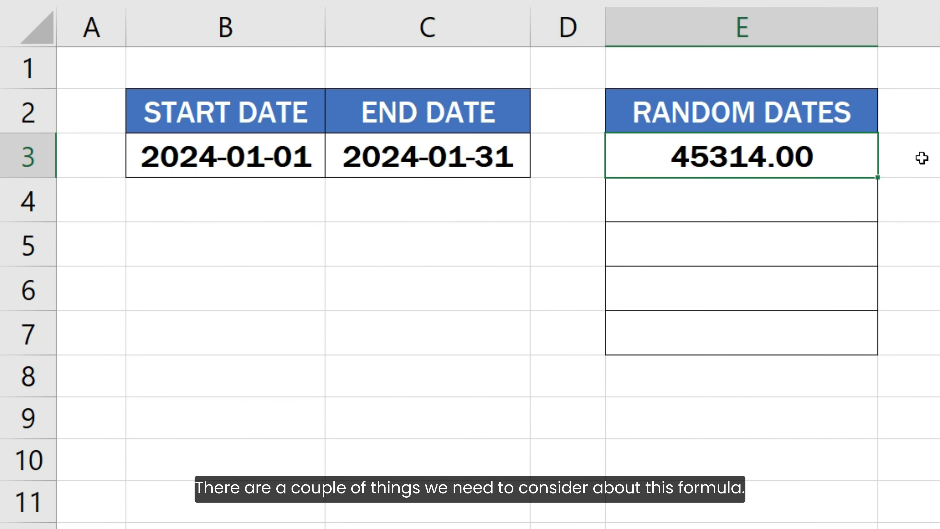
Re-enter the formula =RANDBETWEEN($B$3, $C$3) in the number-formatted cell E3 and fill it down through E7.
{"action": "key", "text": "F2"}
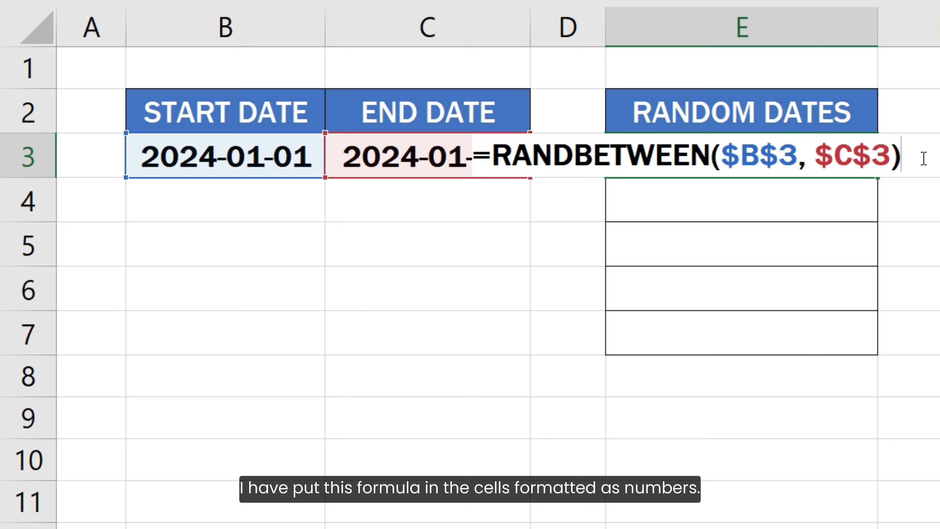
{"action": "key", "text": "Return"}
{"action": "left_click", "coordinate": [847, 163]}
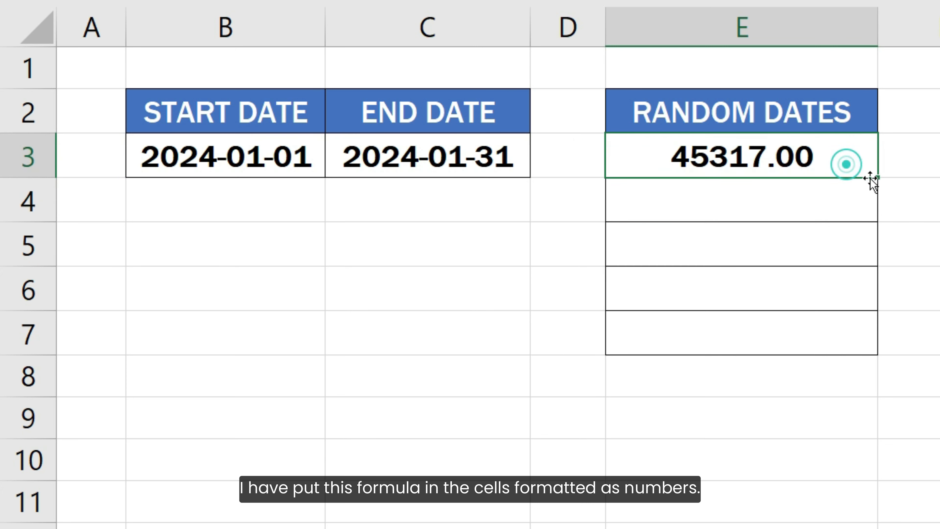
{"action": "left_click_drag", "start_coordinate": [879, 180], "coordinate": [875, 346]}
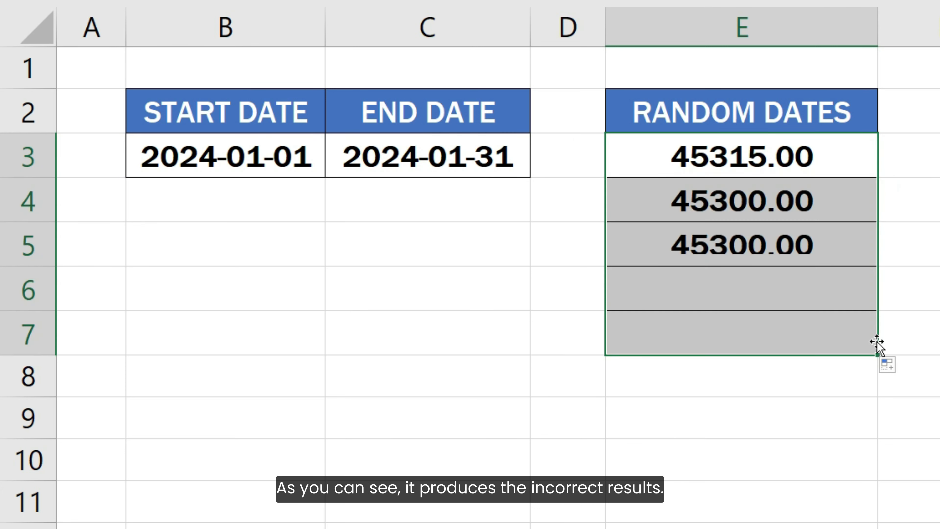
{"action": "left_click", "coordinate": [897, 333]}
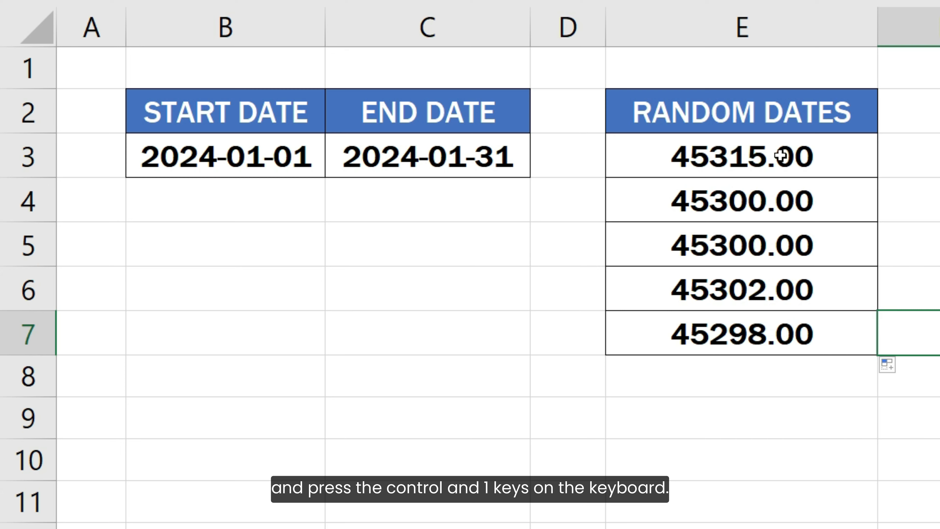
Format cells E3:E7 as Date with the 2012-03-14 type.
{"action": "left_click_drag", "start_coordinate": [778, 153], "coordinate": [798, 337]}
{"action": "key", "text": "ctrl+1"}
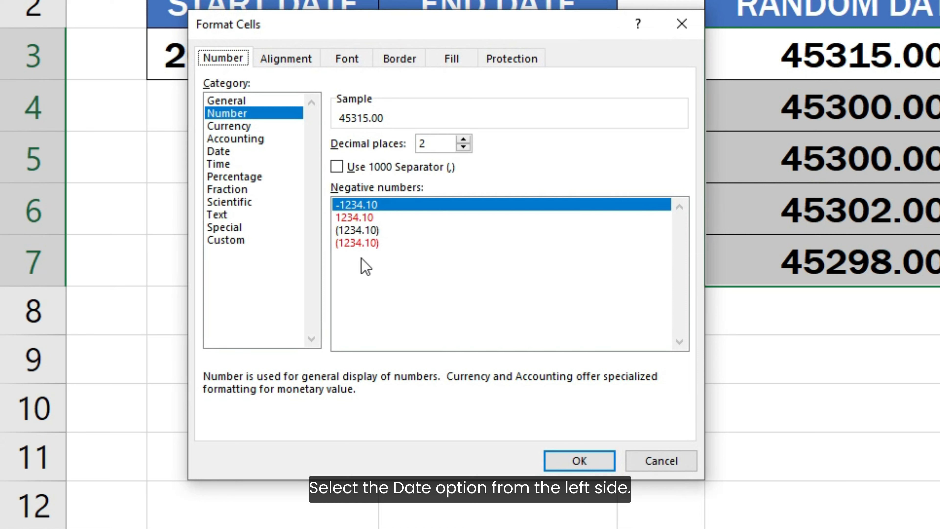
{"action": "left_click", "coordinate": [219, 152]}
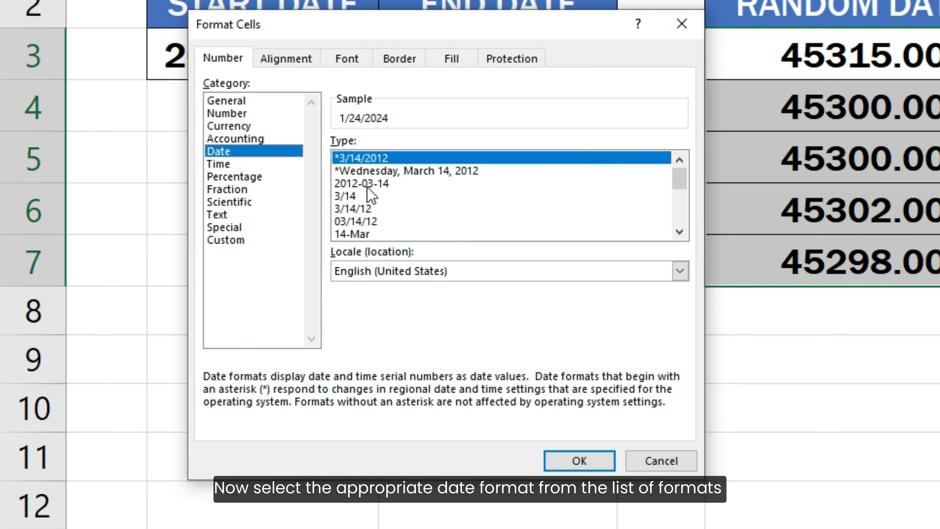
{"action": "left_click", "coordinate": [368, 184]}
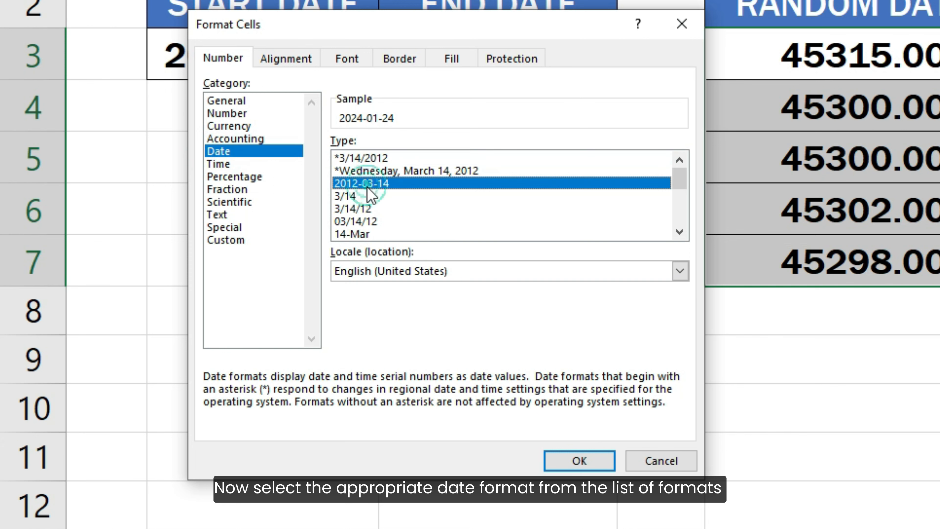
{"action": "left_click", "coordinate": [561, 454]}
{"action": "left_click", "coordinate": [561, 454]}
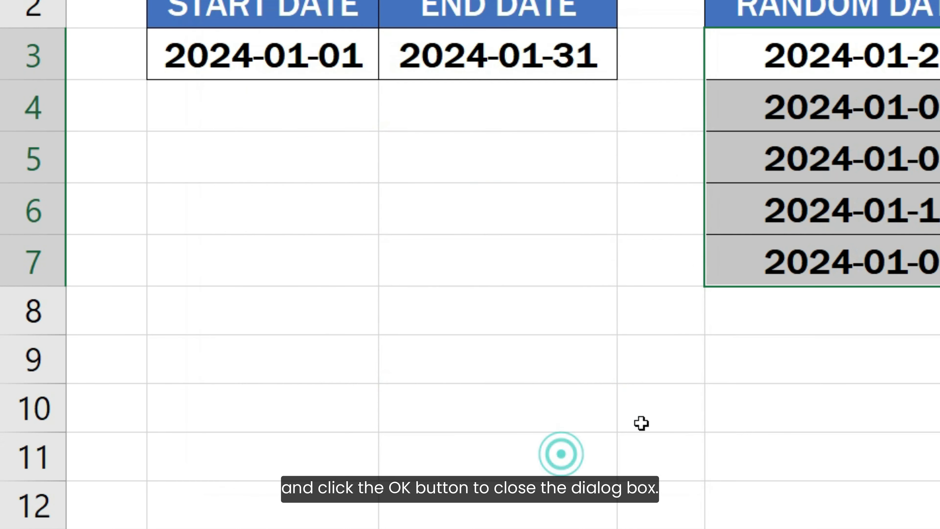
{"action": "left_click", "coordinate": [919, 340]}
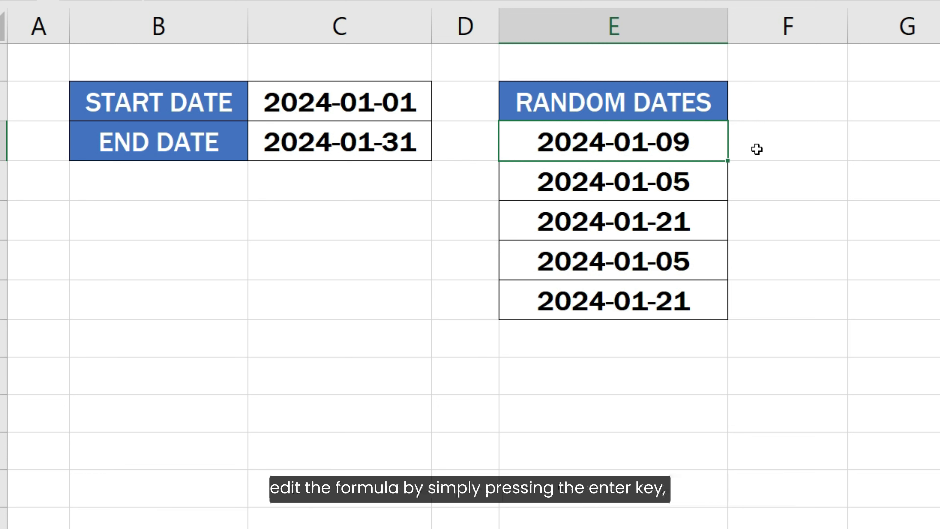
Re-enter the unchanged formula in E3, the first random date cell, to recalculate the random dates.
{"action": "key", "text": "F2"}
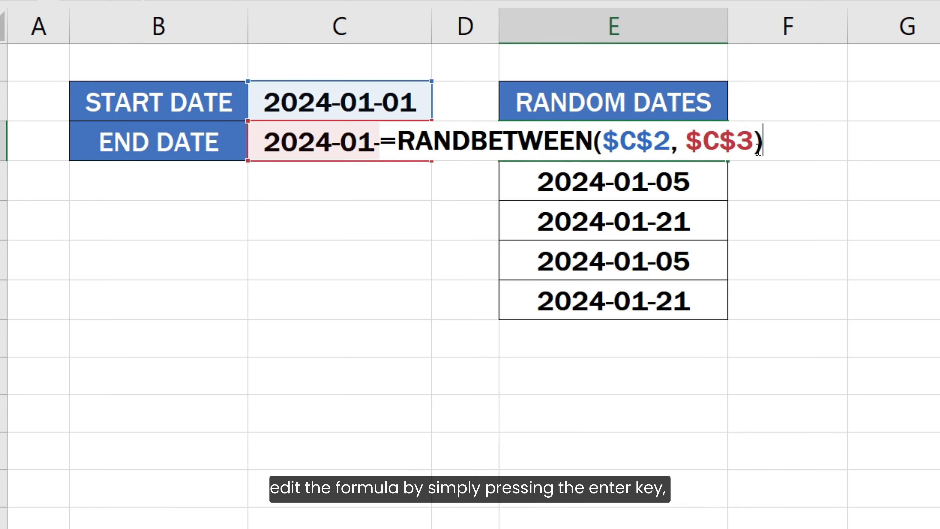
{"action": "key", "text": "Return"}
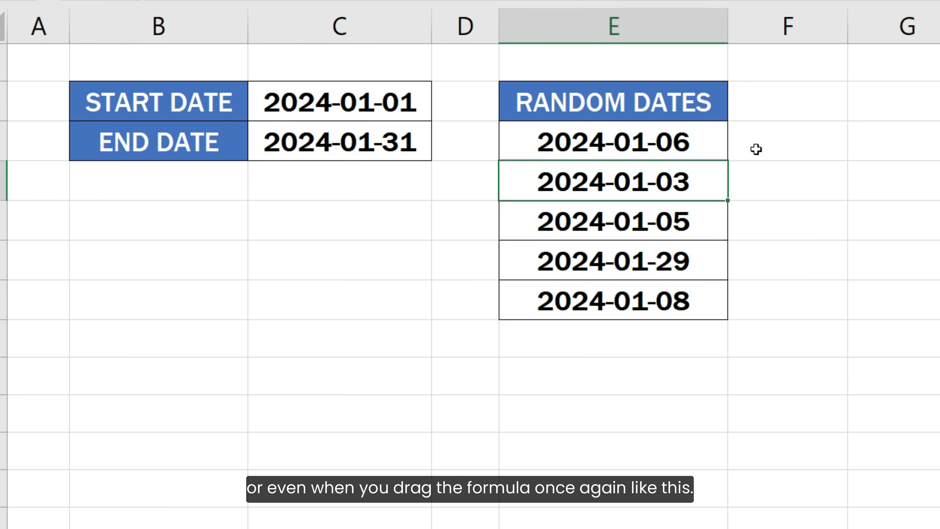
Fill the random date formula from E3 down through E7 again to recalculate the dates.
{"action": "left_click", "coordinate": [711, 144]}
{"action": "left_click_drag", "start_coordinate": [727, 162], "coordinate": [727, 315]}
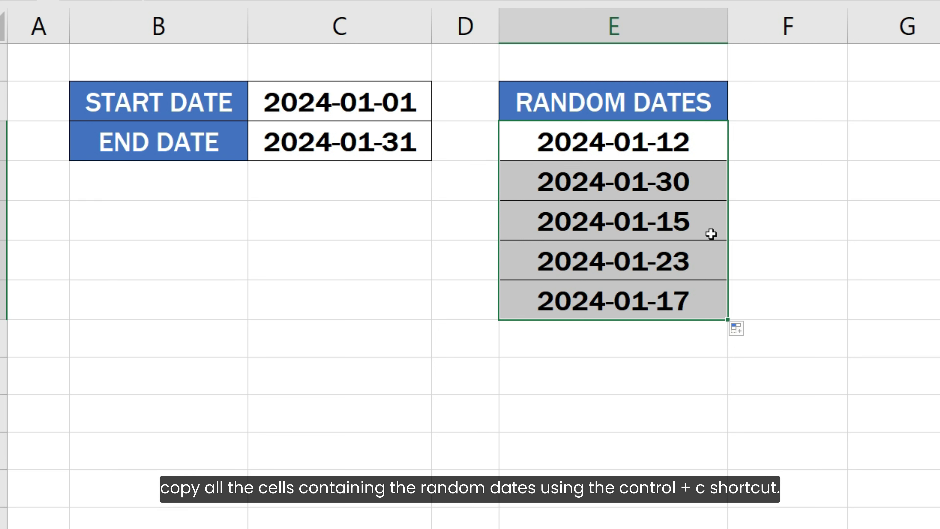
Copy the random dates in E3:E7 and paste them over themselves as Values & Number Formatting to replace the formulas.
{"action": "key", "text": "ctrl+c"}
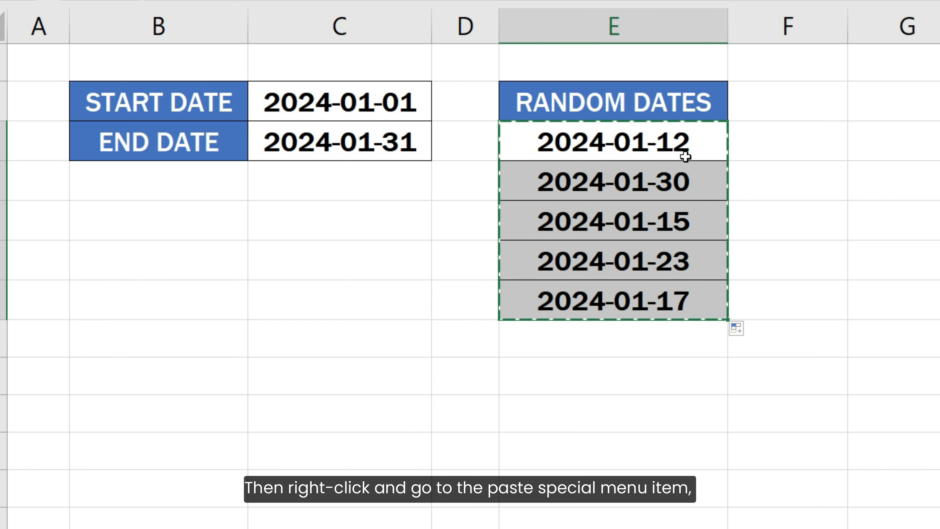
{"action": "right_click", "coordinate": [685, 157]}
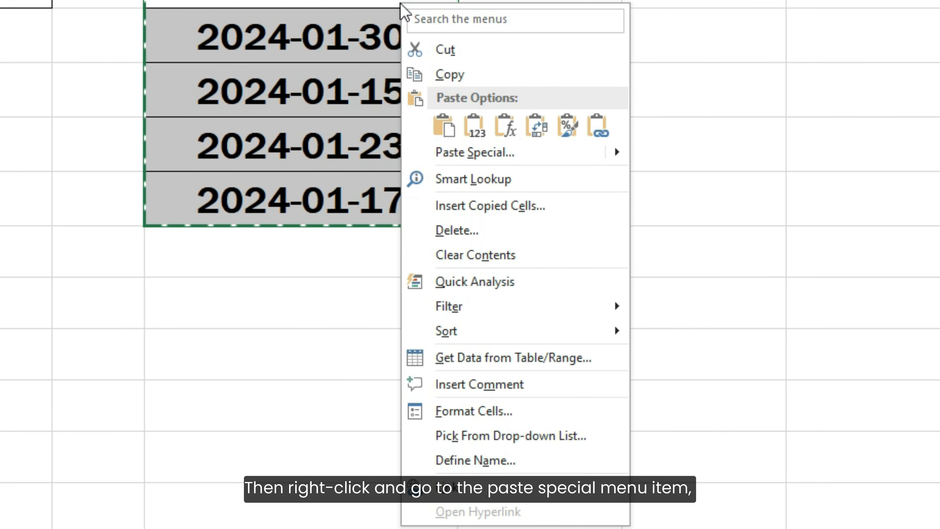
{"action": "mouse_move", "coordinate": [617, 154]}
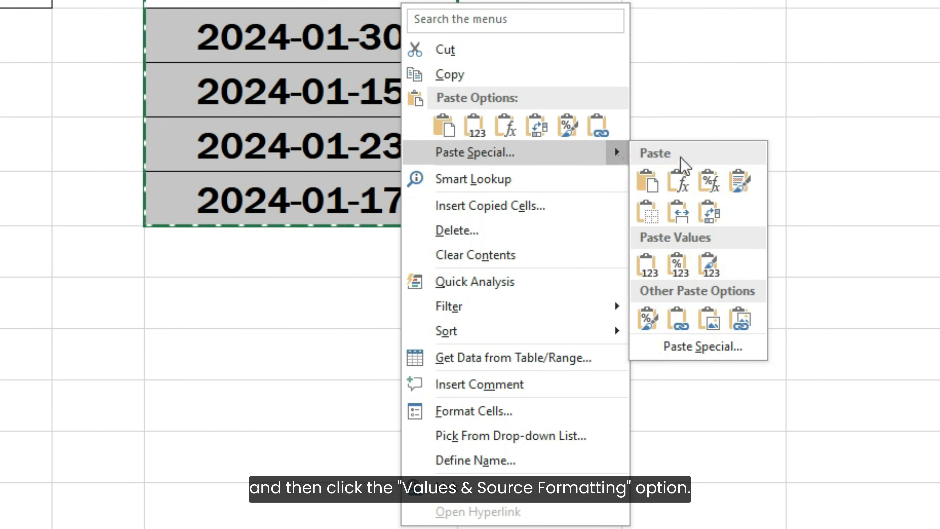
{"action": "left_click", "coordinate": [678, 266]}
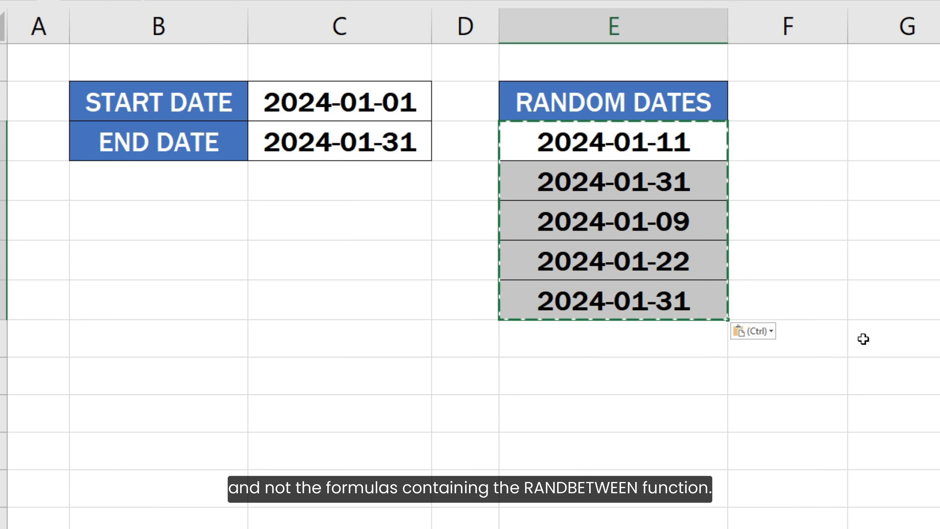
{"action": "key", "text": "Escape"}
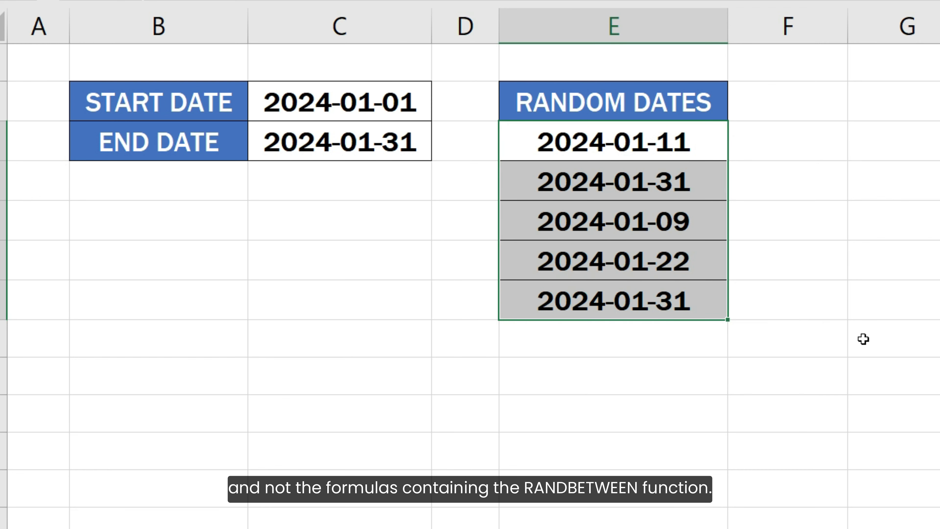
Check the contents of cells E3 and E4 for formulas without changing them.
{"action": "left_click", "coordinate": [705, 138]}
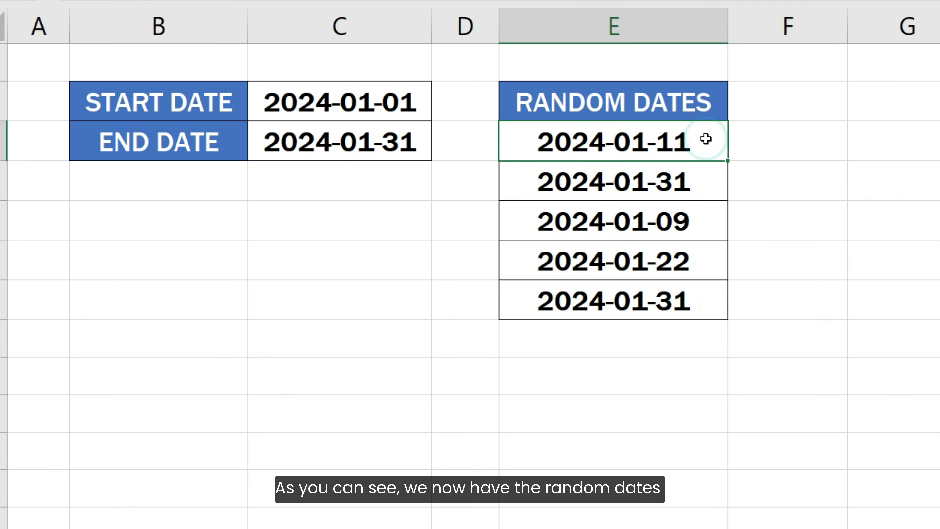
{"action": "double_click", "coordinate": [705, 139]}
{"action": "key", "text": "Escape"}
{"action": "left_click", "coordinate": [710, 178]}
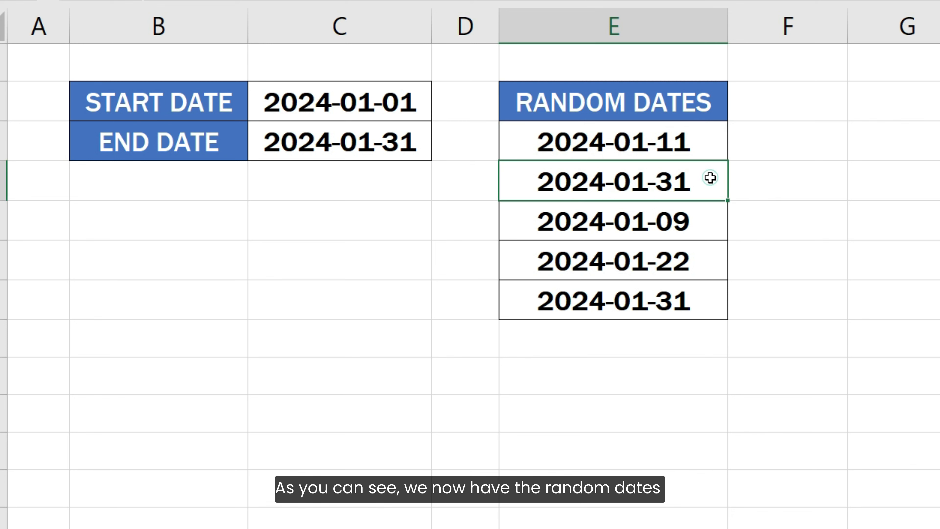
{"action": "double_click", "coordinate": [709, 178]}
{"action": "key", "text": "Escape"}
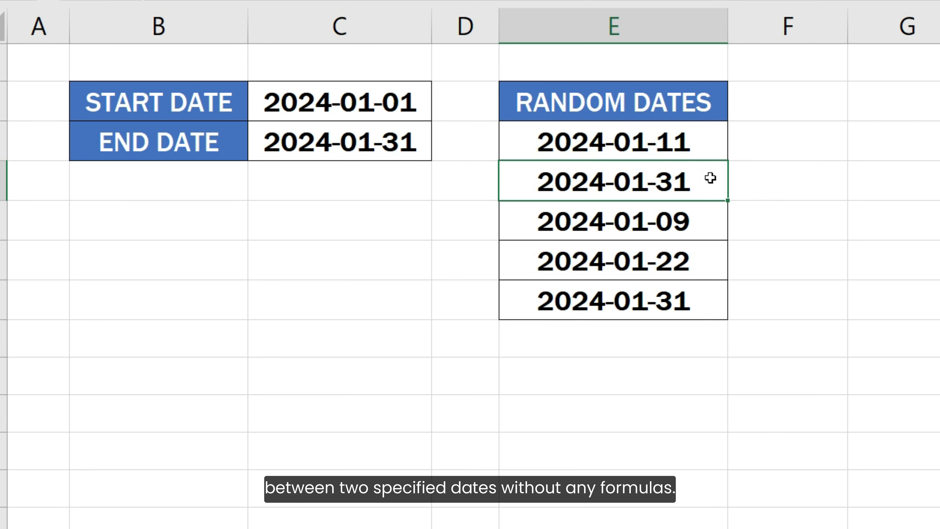